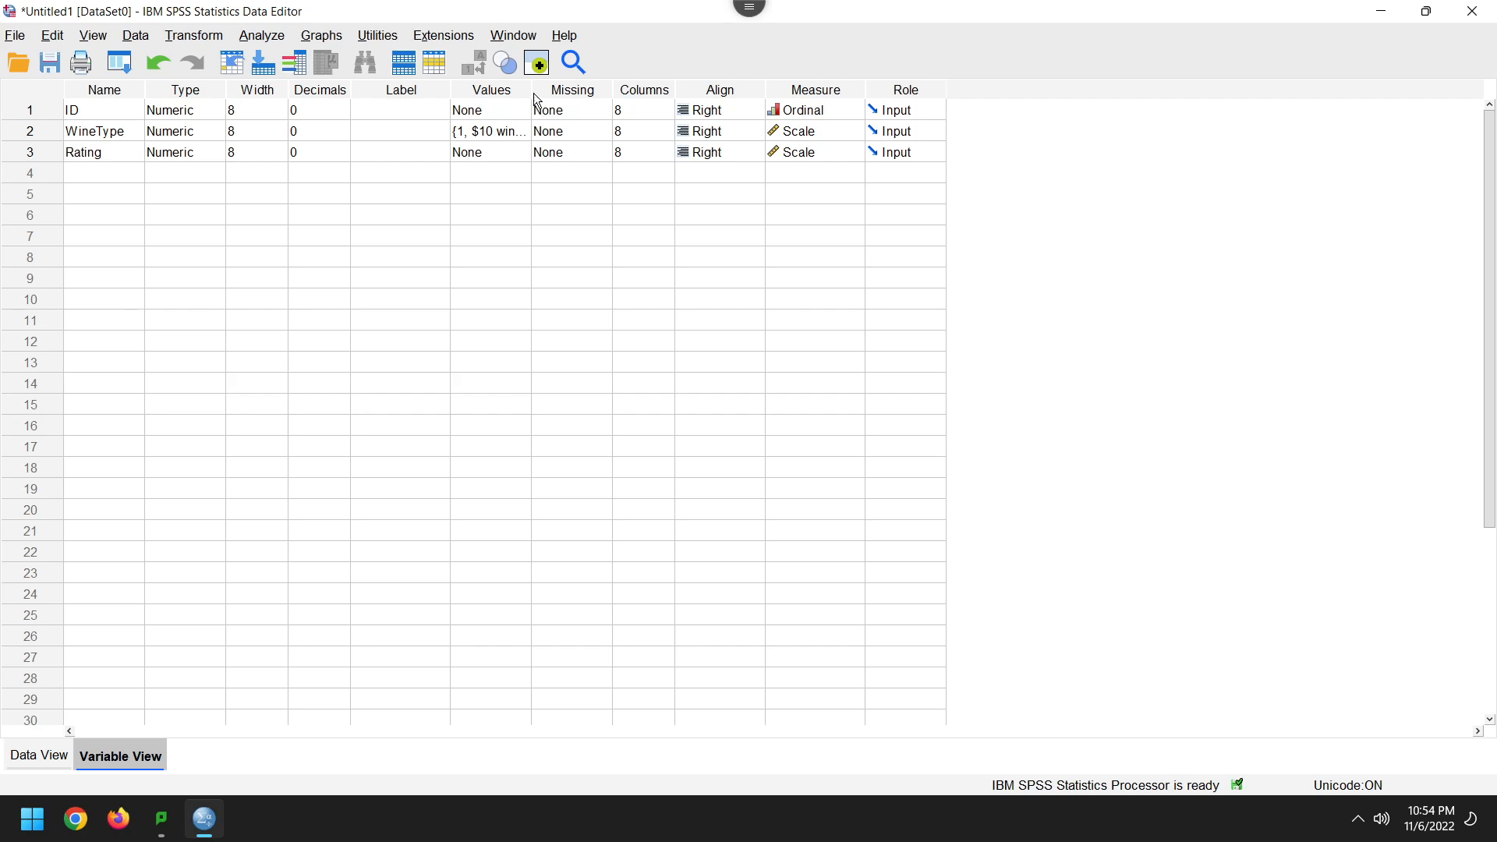
Step: Widen the Values column and open the WineType variable's value labels in a moved, enlarged dialog
{"action": "left_click_drag", "start_coordinate": [532, 92], "coordinate": [617, 92]}
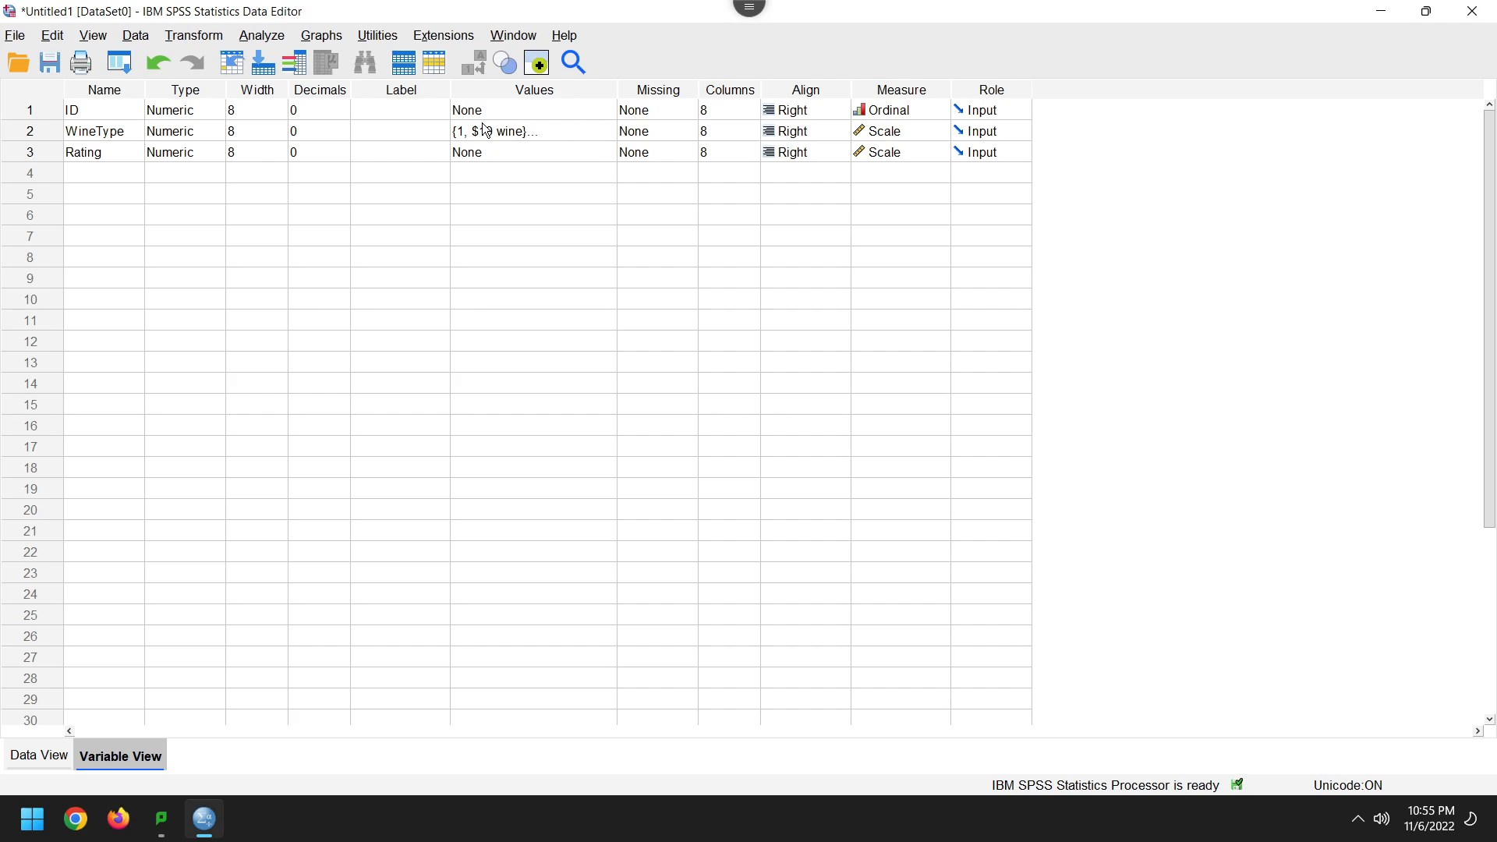
{"action": "double_click", "coordinate": [612, 133]}
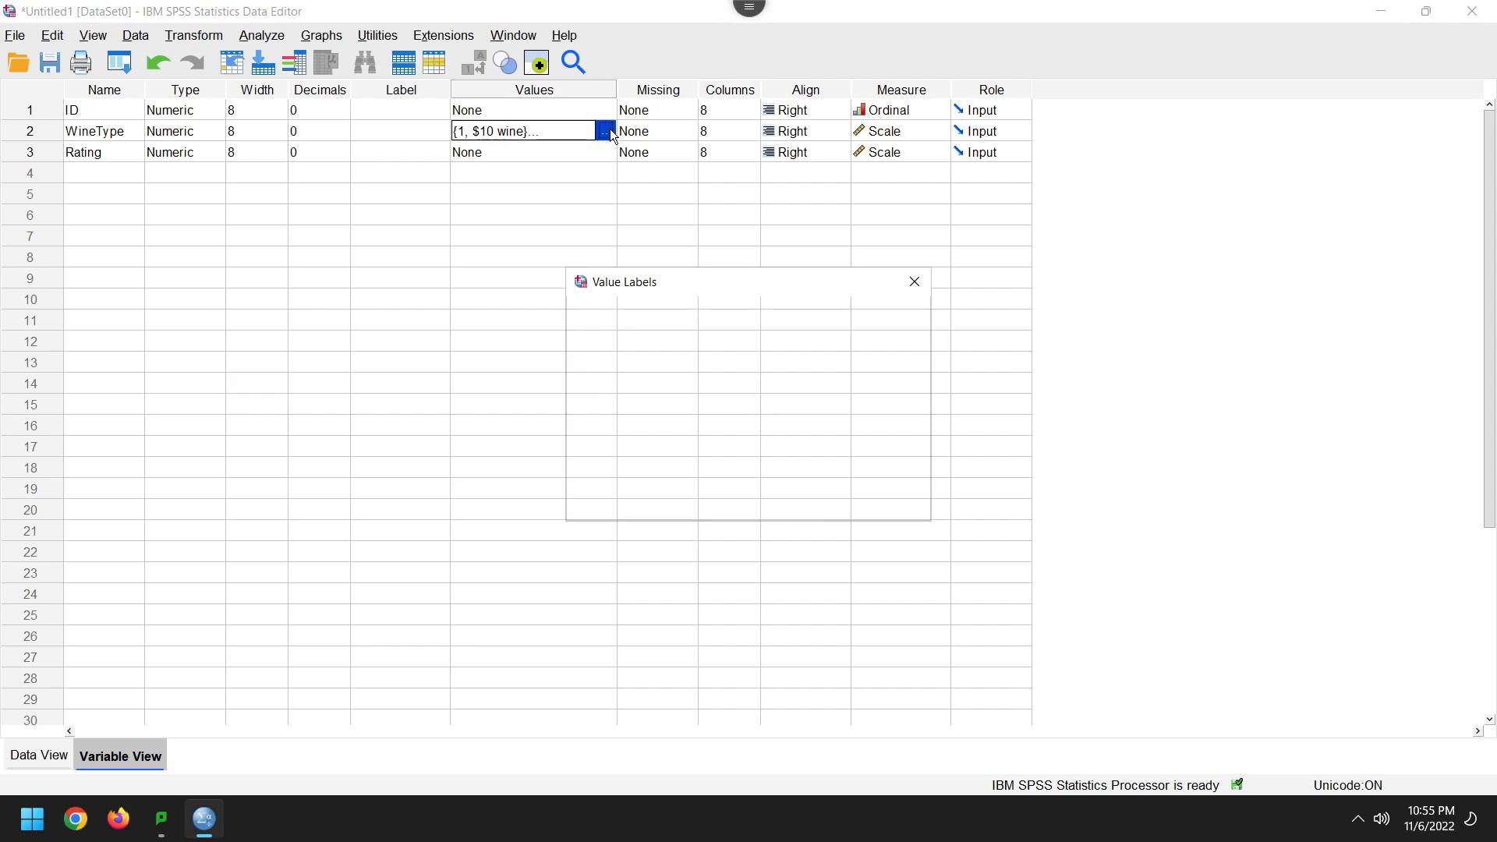
{"action": "left_click_drag", "start_coordinate": [624, 273], "coordinate": [555, 209]}
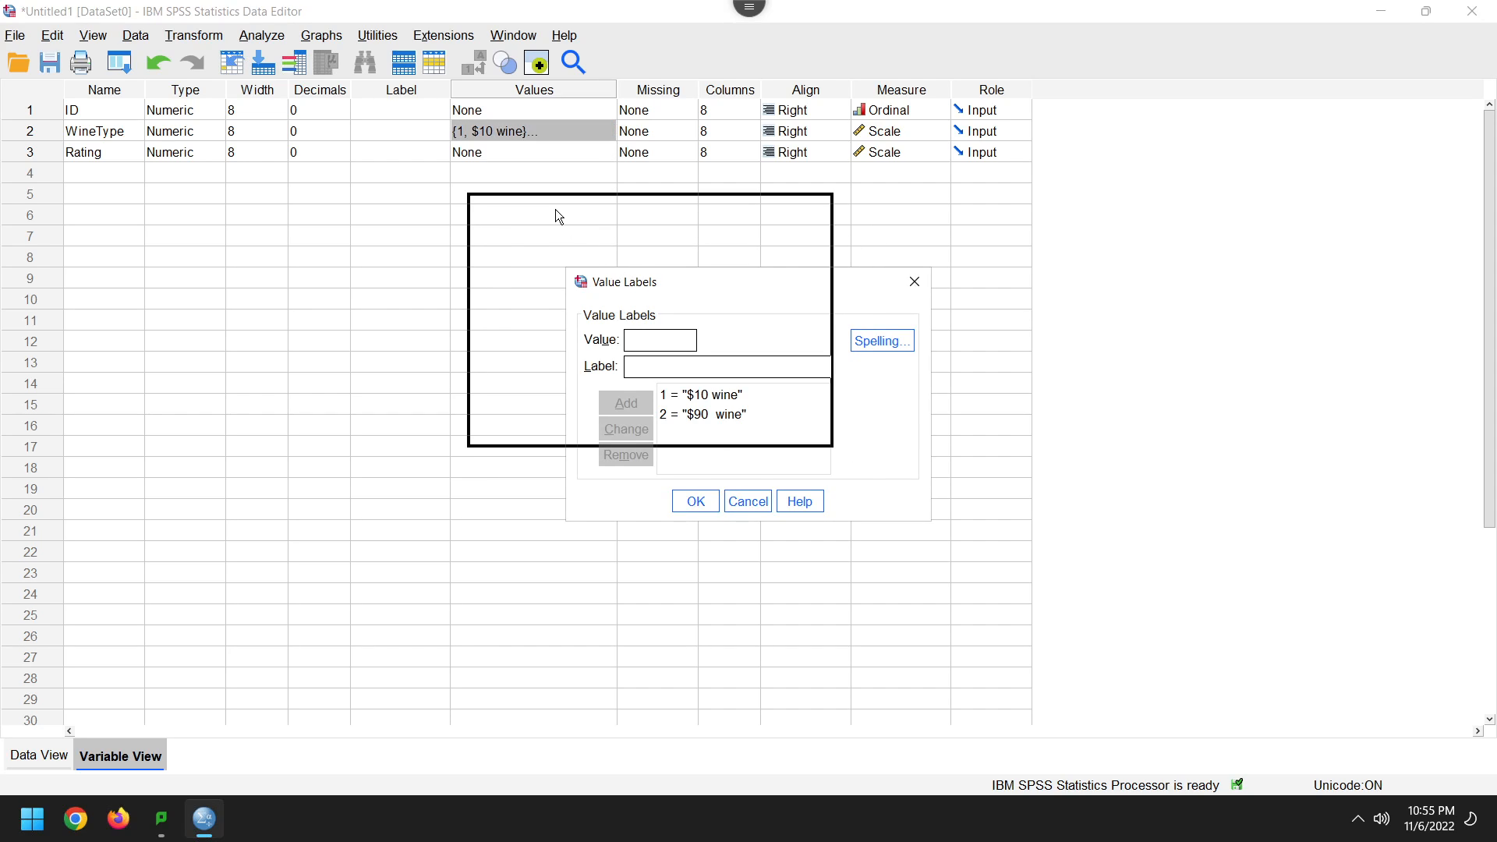
{"action": "left_click_drag", "start_coordinate": [832, 448], "coordinate": [894, 519]}
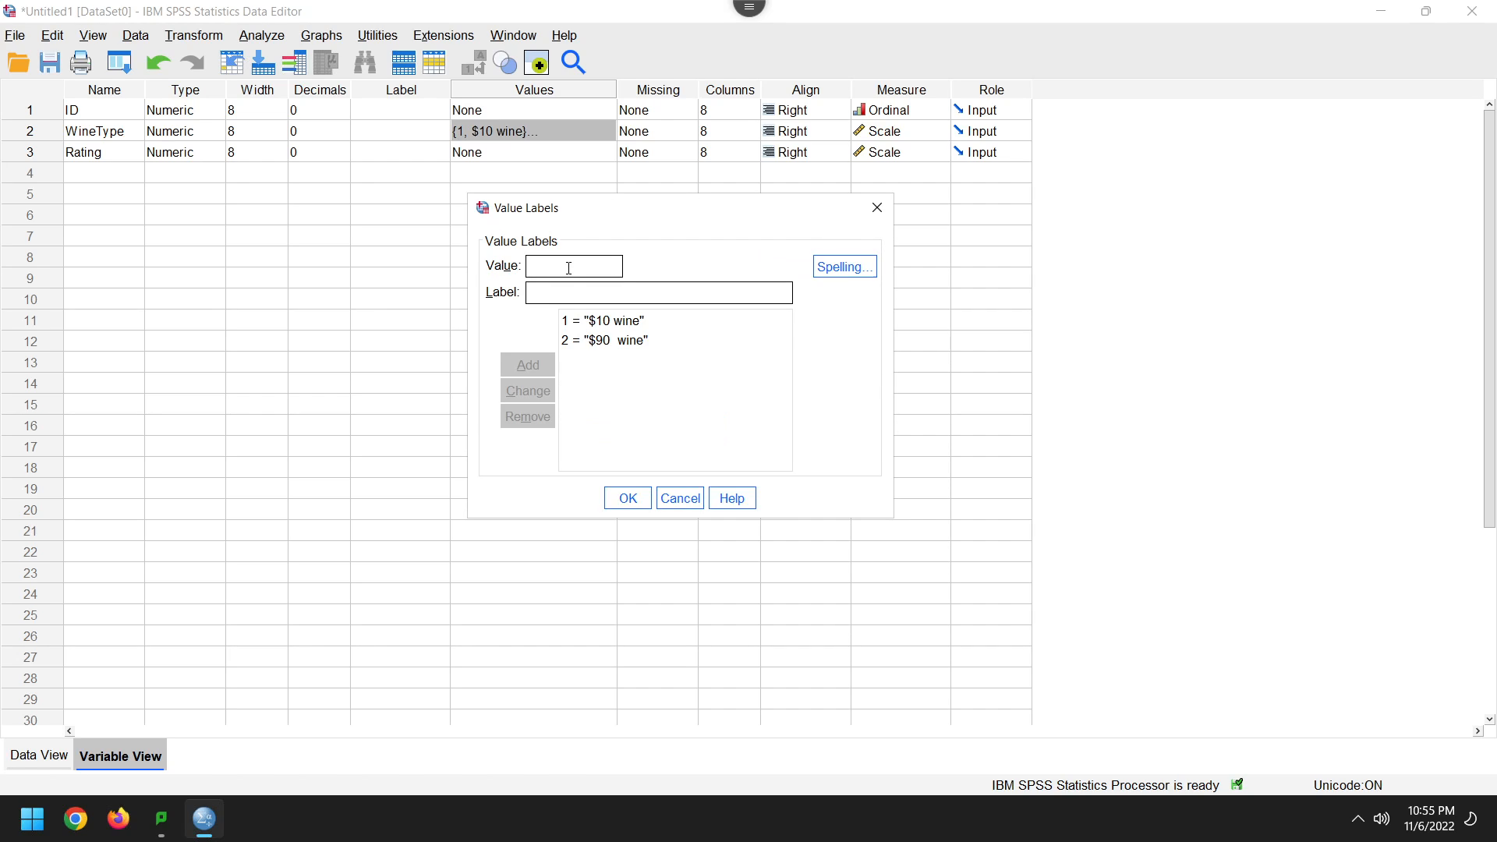
Step: Fill in value 1 with the label "$10 wine" for WineType and clear the label text again
{"action": "type", "text": "1"}
{"action": "left_click", "coordinate": [568, 288]}
{"action": "type", "text": "$10 wine"}
{"action": "triple_click", "coordinate": [604, 297]}
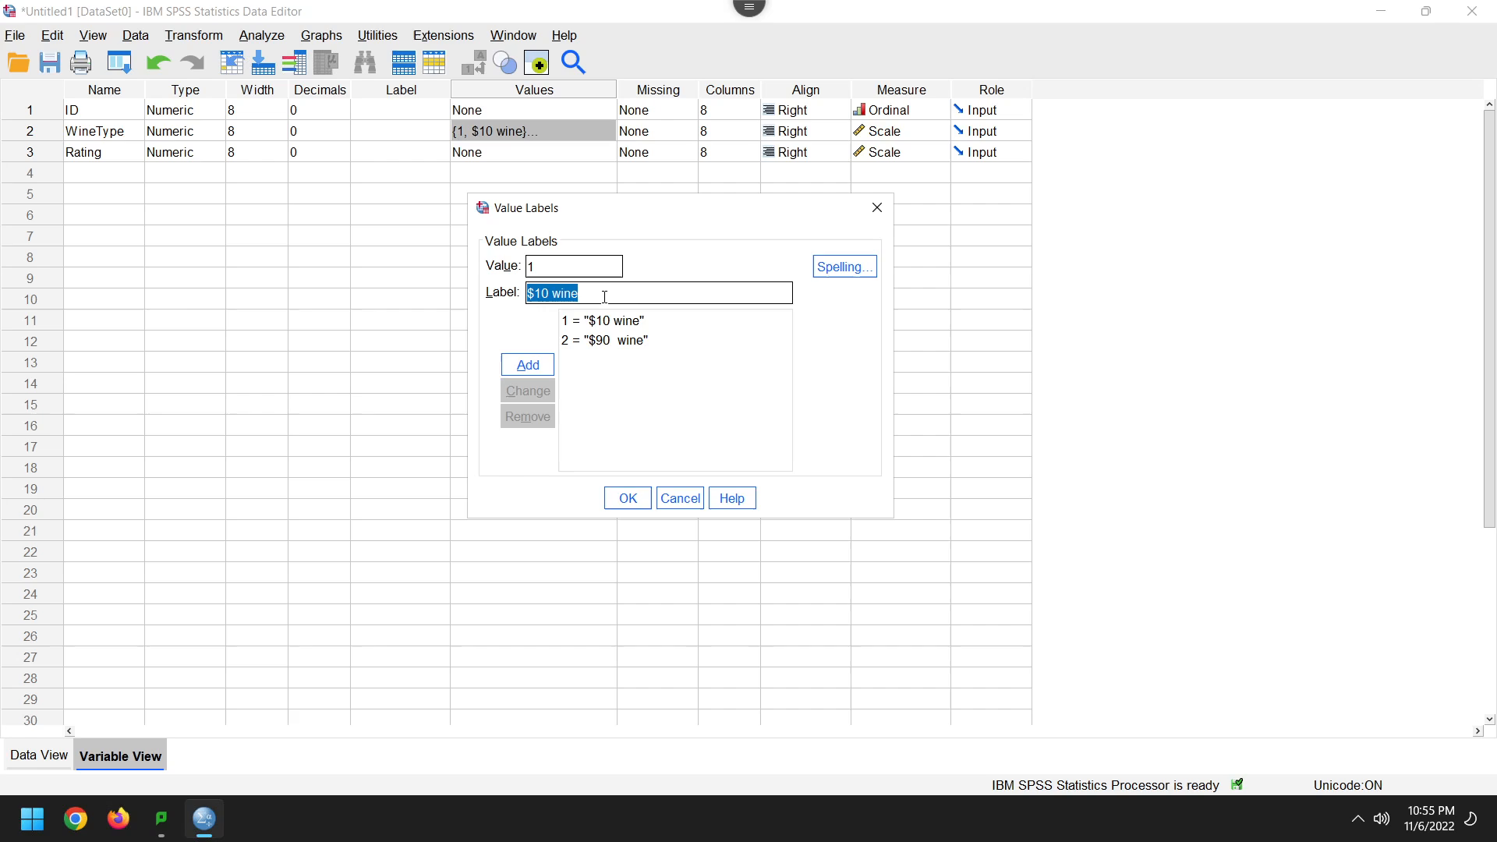
{"action": "left_click", "coordinate": [604, 297]}
{"action": "triple_click", "coordinate": [605, 297]}
{"action": "key", "text": "BackSpace"}
Step: Fill in value 2 with the label "$90 wine" for WineType and accept the value labels
{"action": "double_click", "coordinate": [538, 255]}
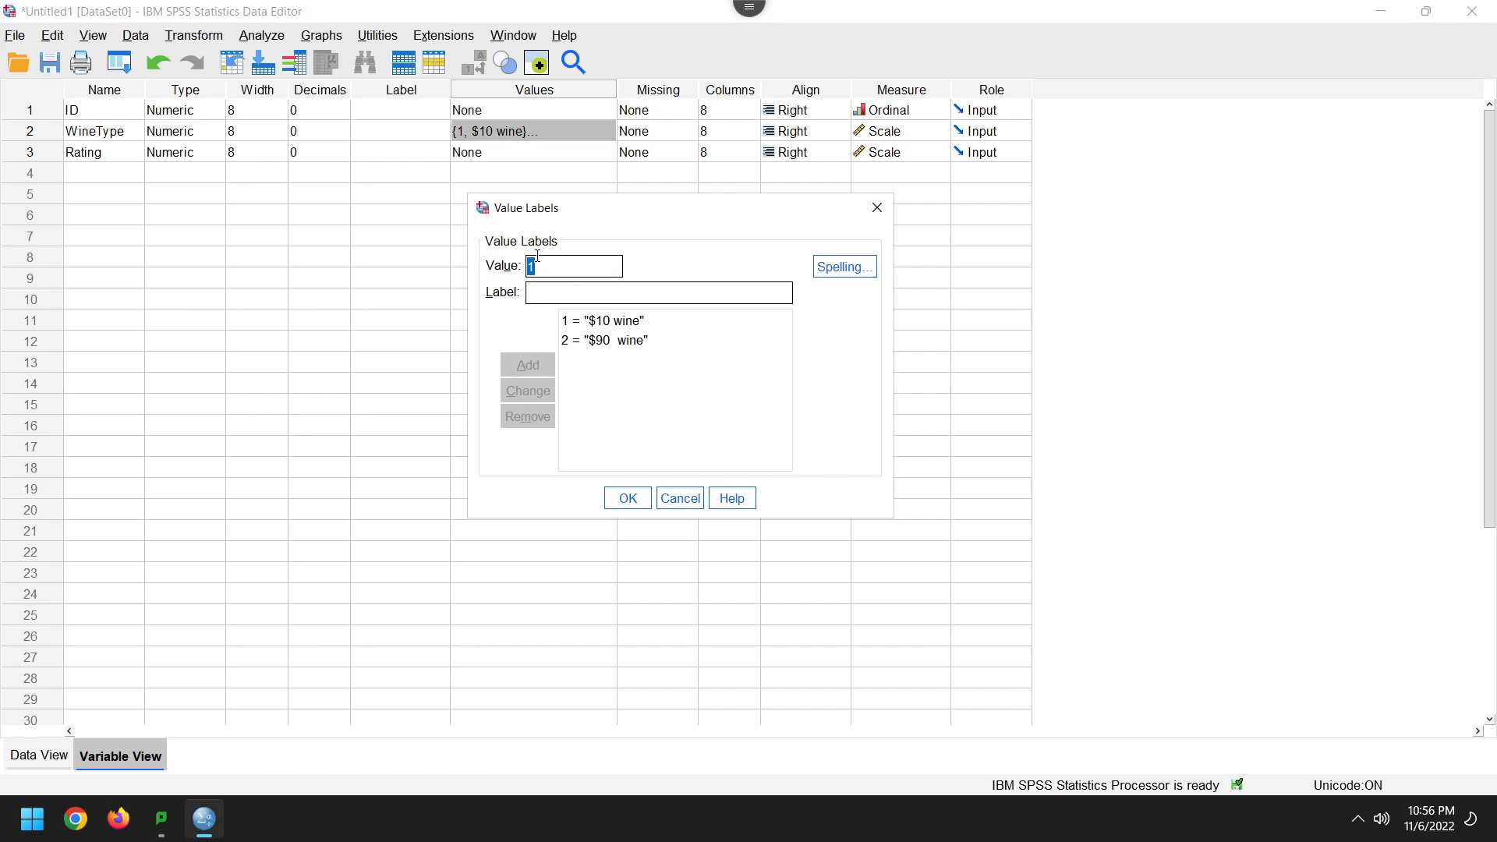
{"action": "type", "text": "2"}
{"action": "type", "text": "$90 e"}
{"action": "key", "text": "BackSpace"}
{"action": "type", "text": "wine"}
{"action": "left_click", "coordinate": [631, 506]}
{"action": "left_click", "coordinate": [616, 504]}
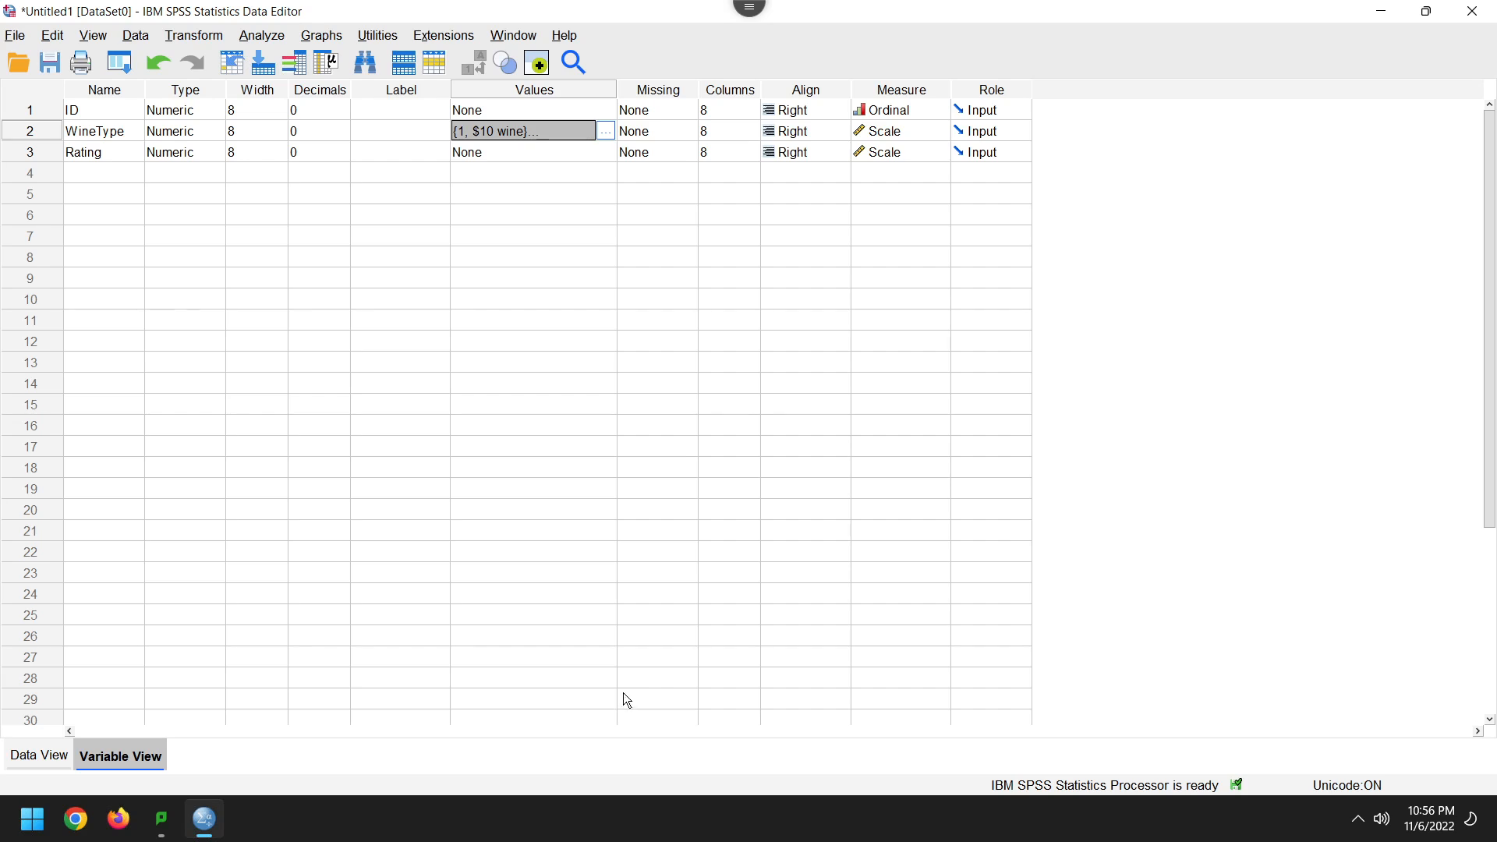
Step: Display the data values and widen the WineType column so its name fits on one line
{"action": "left_click", "coordinate": [51, 761]}
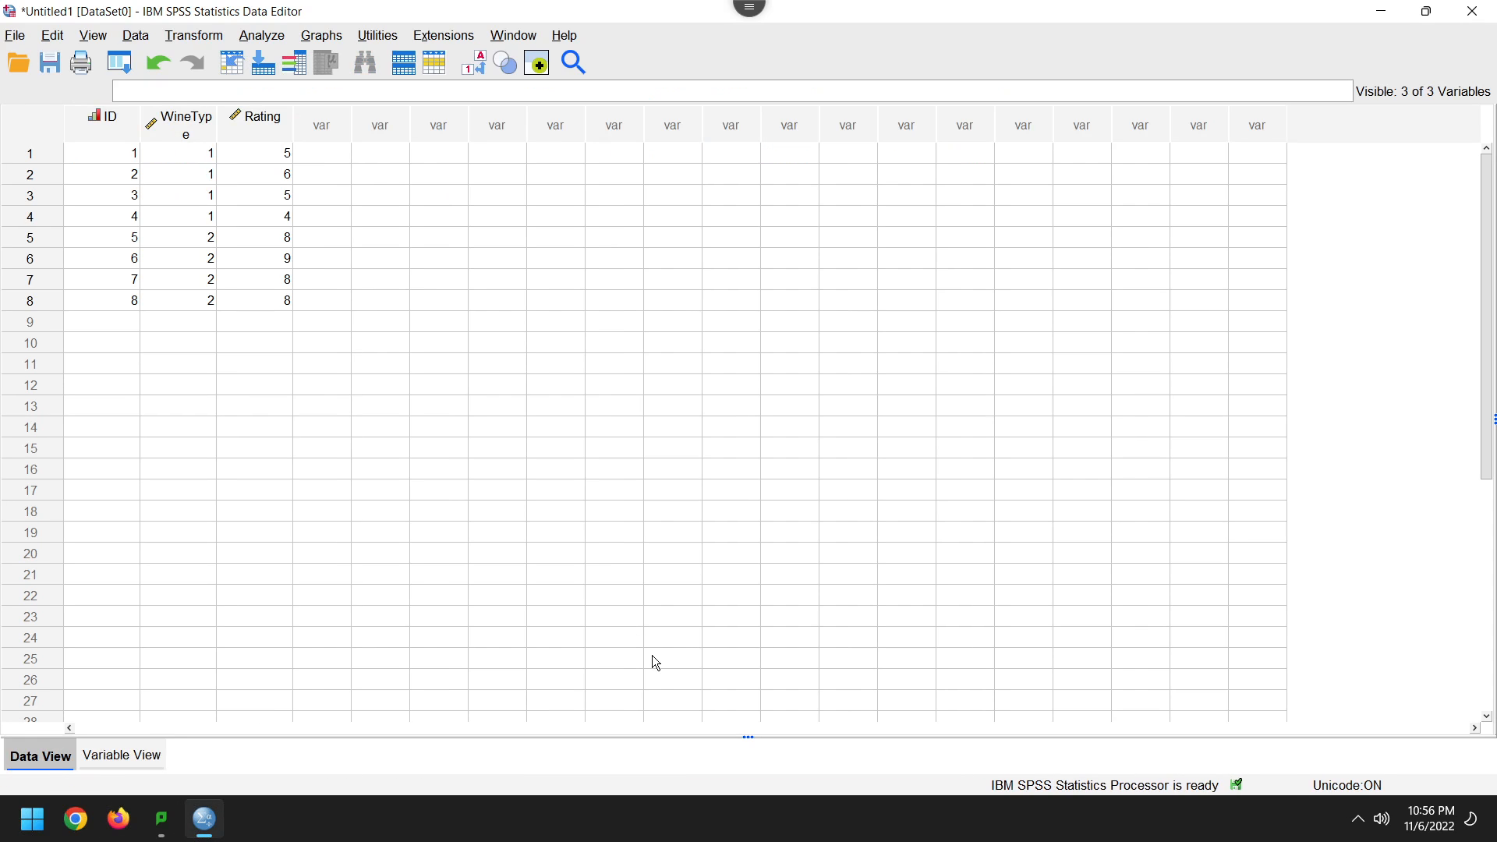
{"action": "left_click_drag", "start_coordinate": [218, 136], "coordinate": [248, 134]}
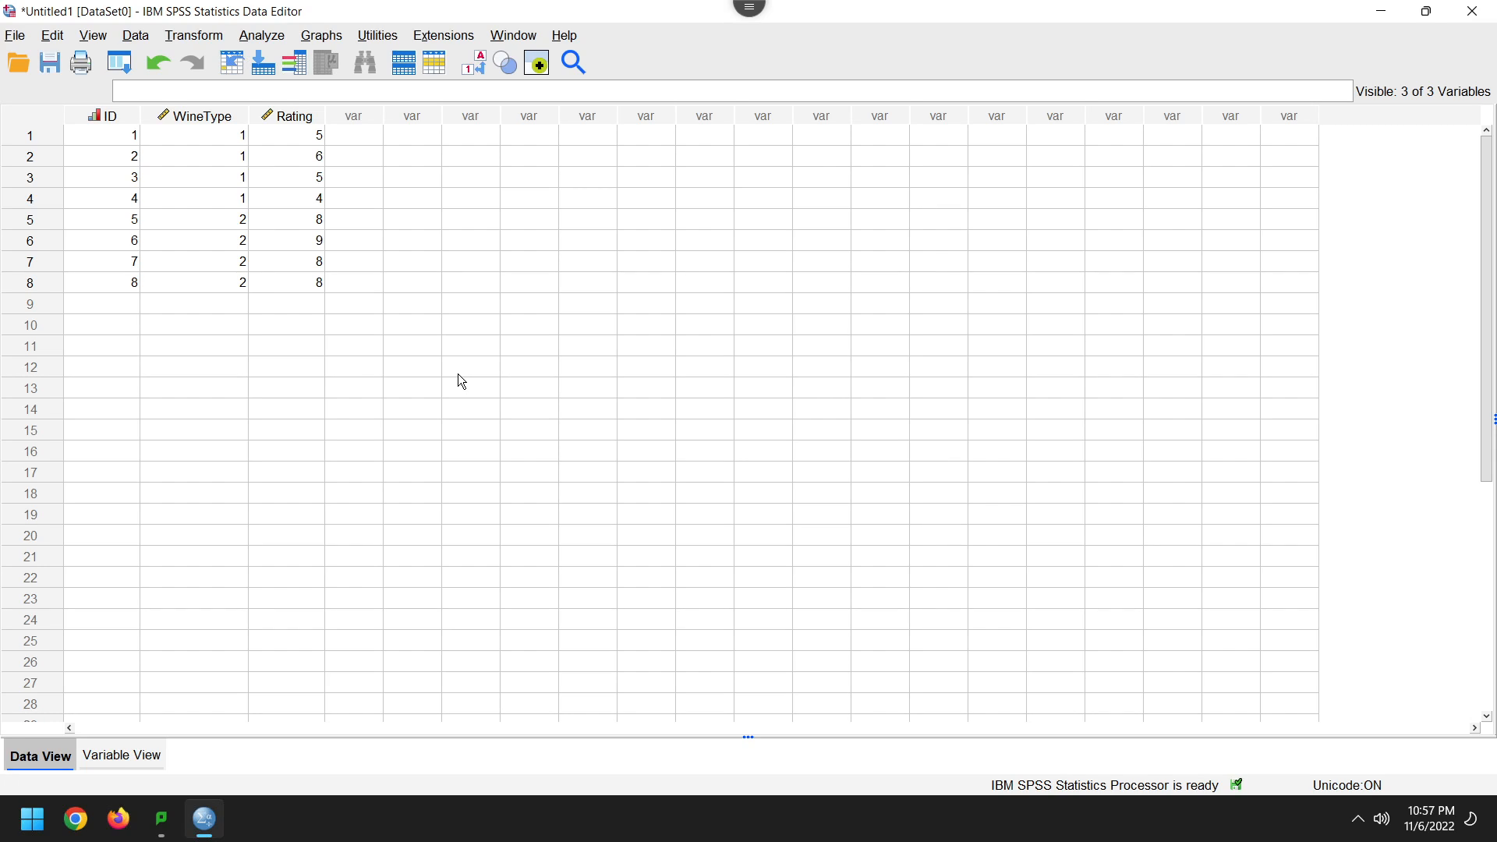
Step: Start an Independent-Samples T Test and assign Rating as the test variable
{"action": "left_click", "coordinate": [275, 45]}
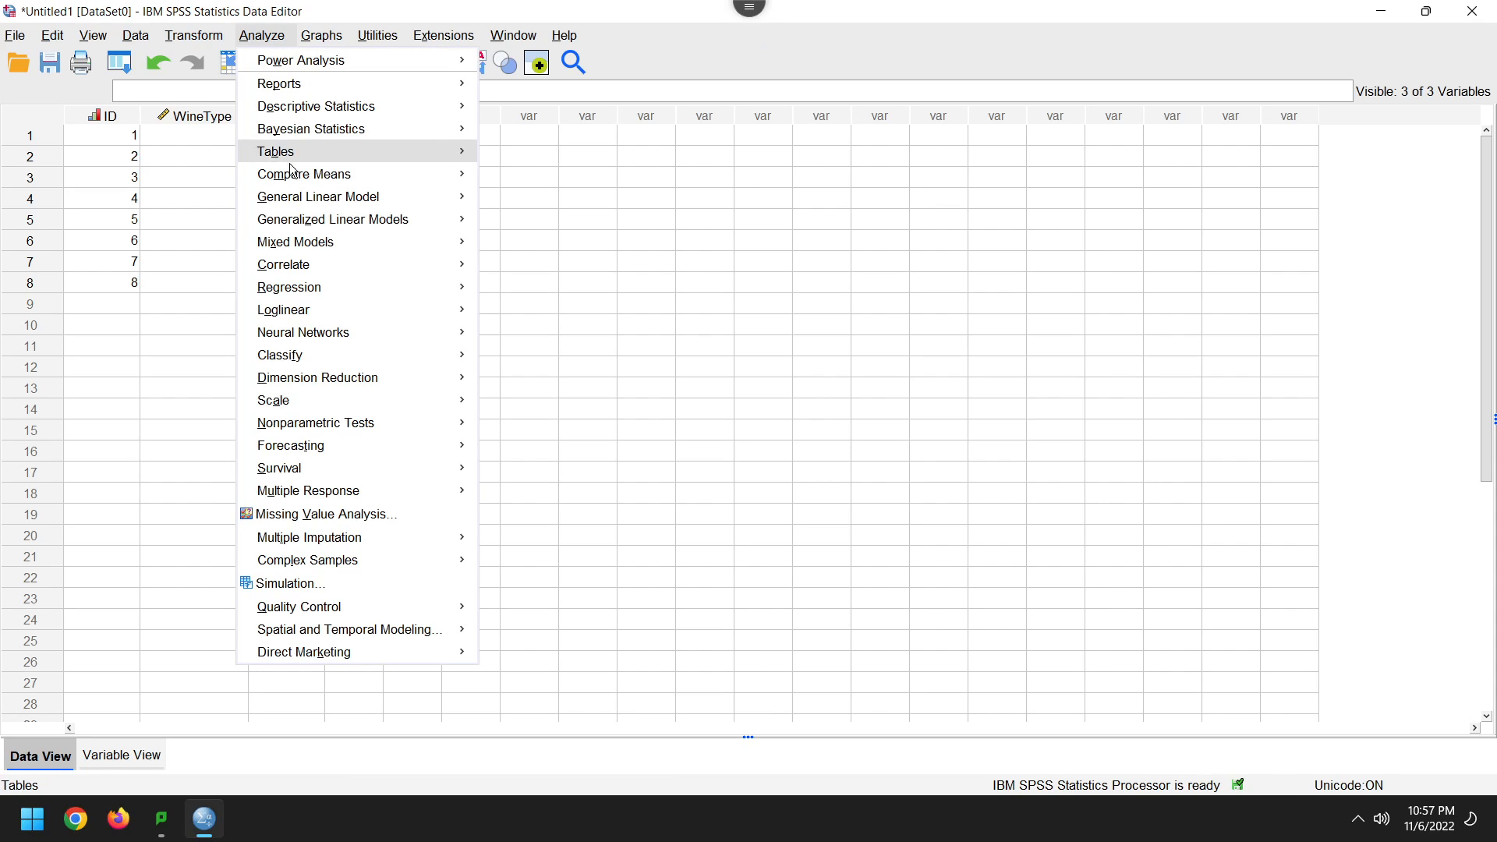
{"action": "mouse_move", "coordinate": [295, 178]}
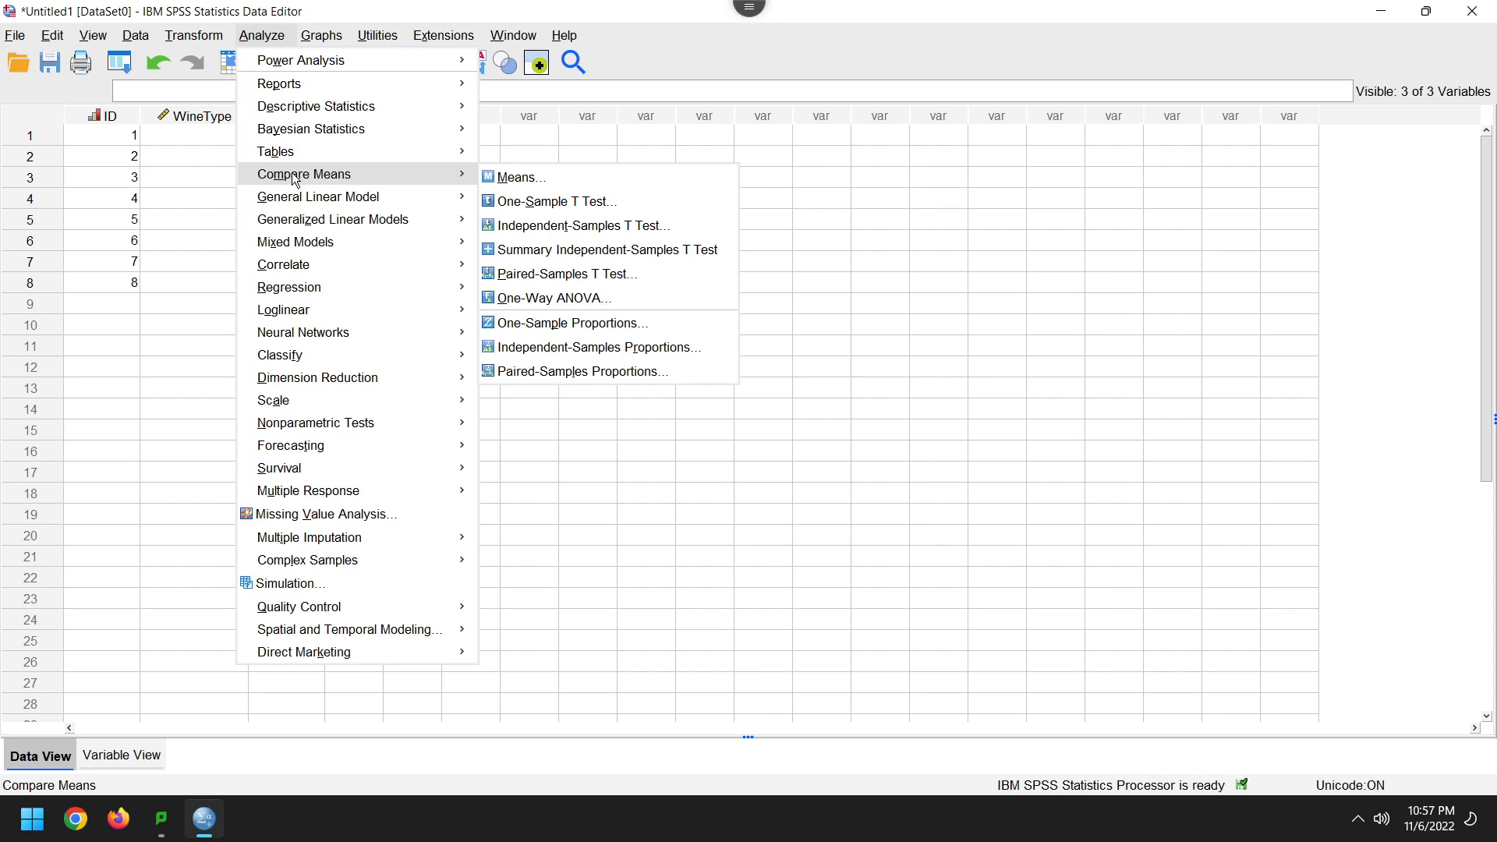
{"action": "left_click", "coordinate": [537, 225]}
{"action": "left_click_drag", "start_coordinate": [556, 201], "coordinate": [514, 198]}
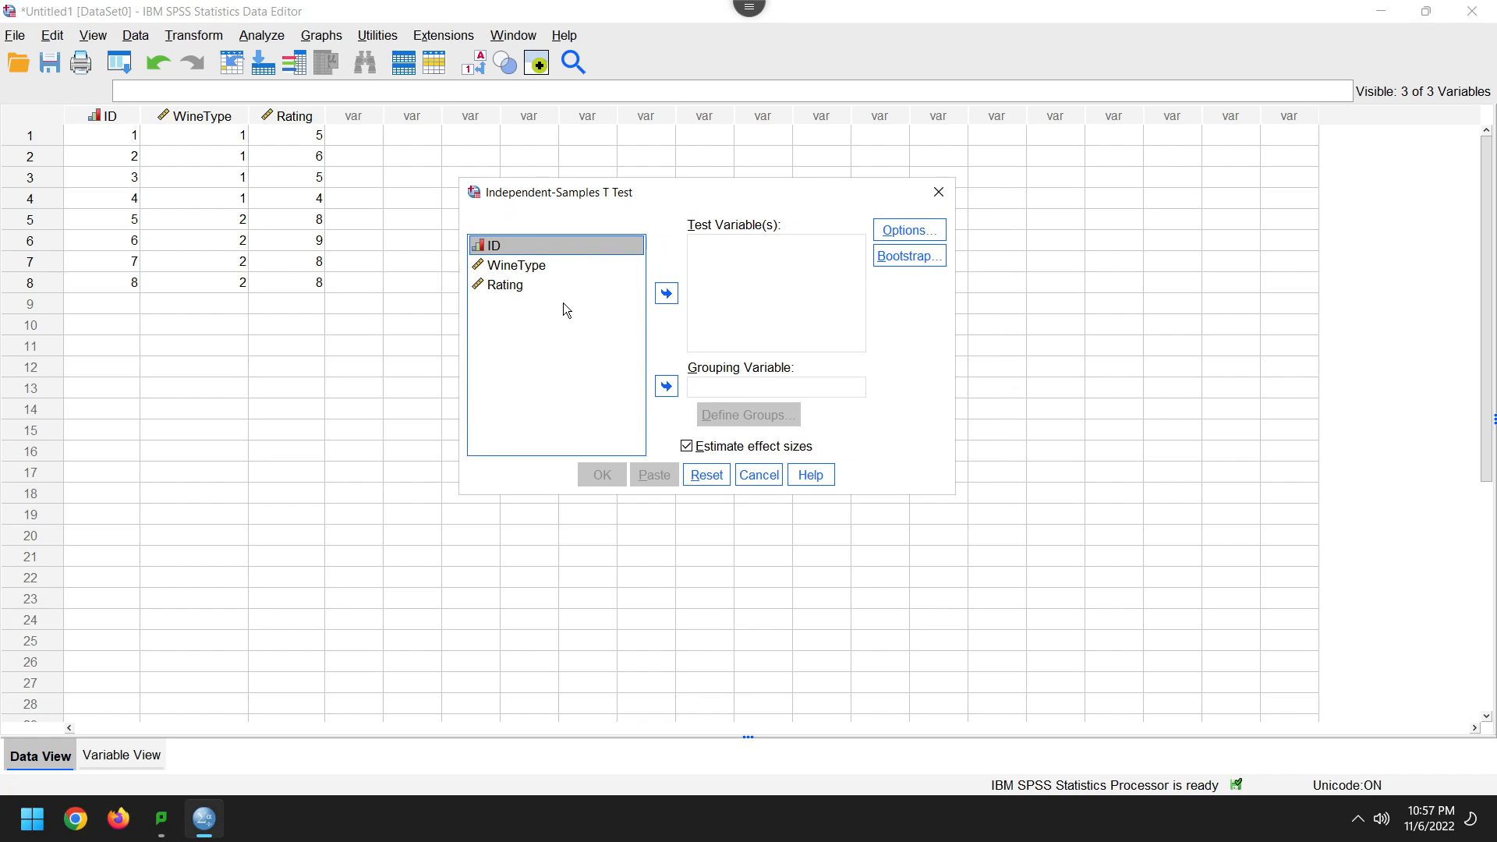
{"action": "left_click", "coordinate": [499, 288]}
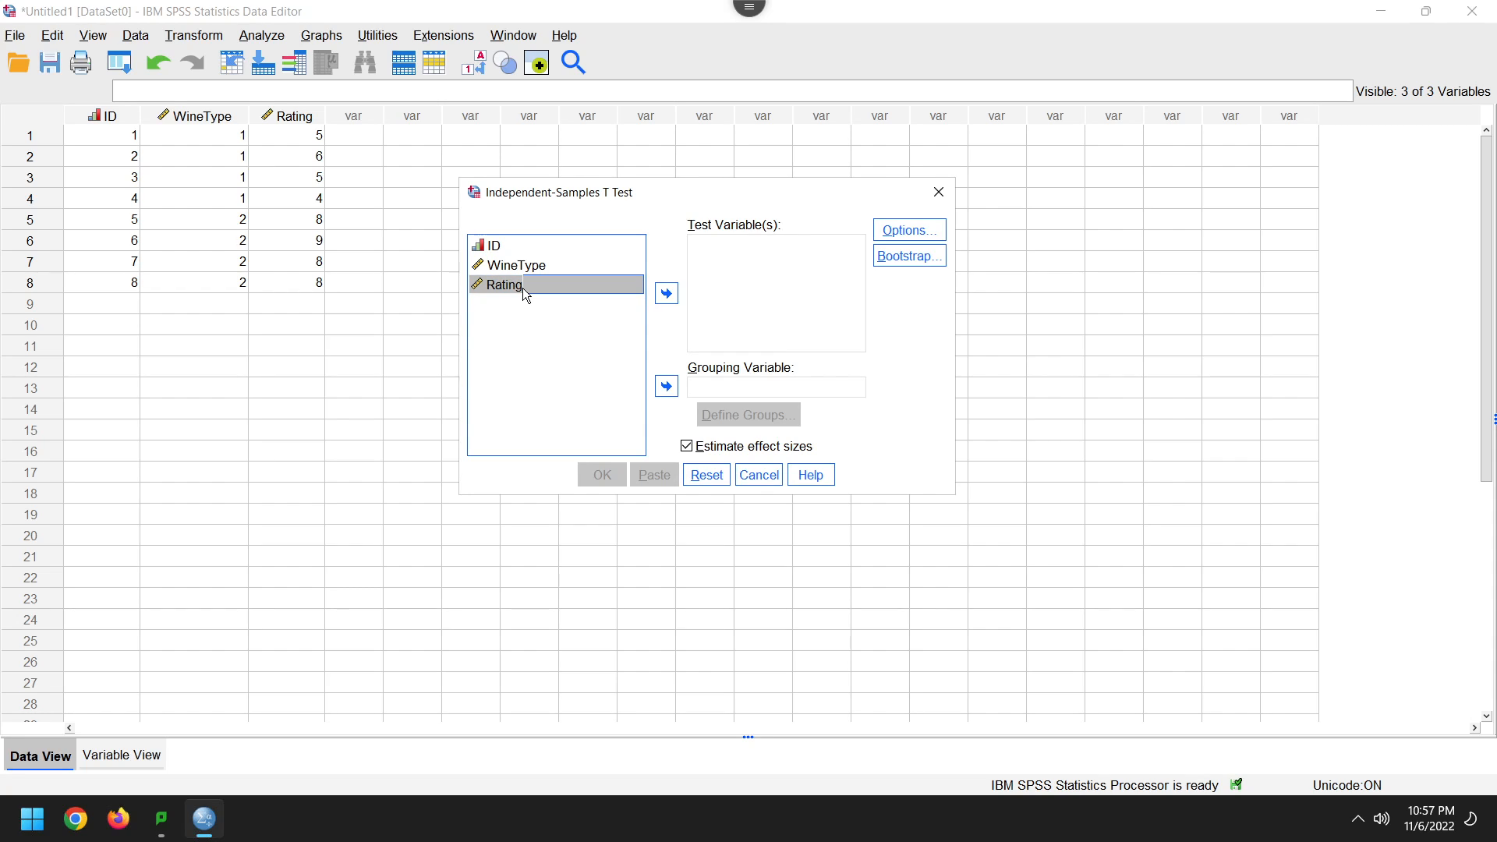
{"action": "left_click", "coordinate": [674, 297]}
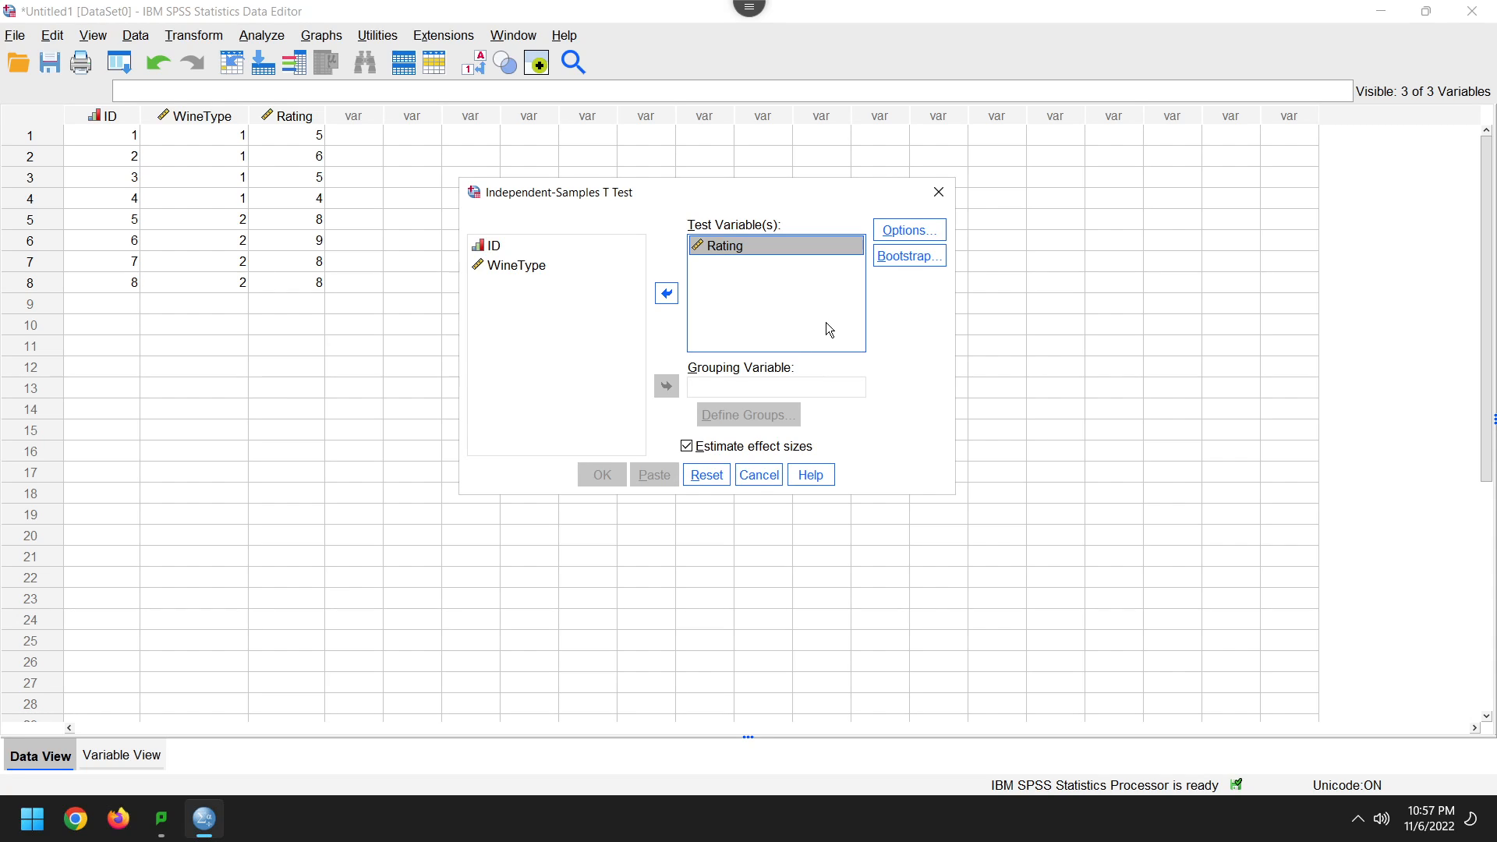
Step: Assign WineType as the grouping variable and define its groups with the specified values 1 and 2
{"action": "left_click", "coordinate": [540, 268]}
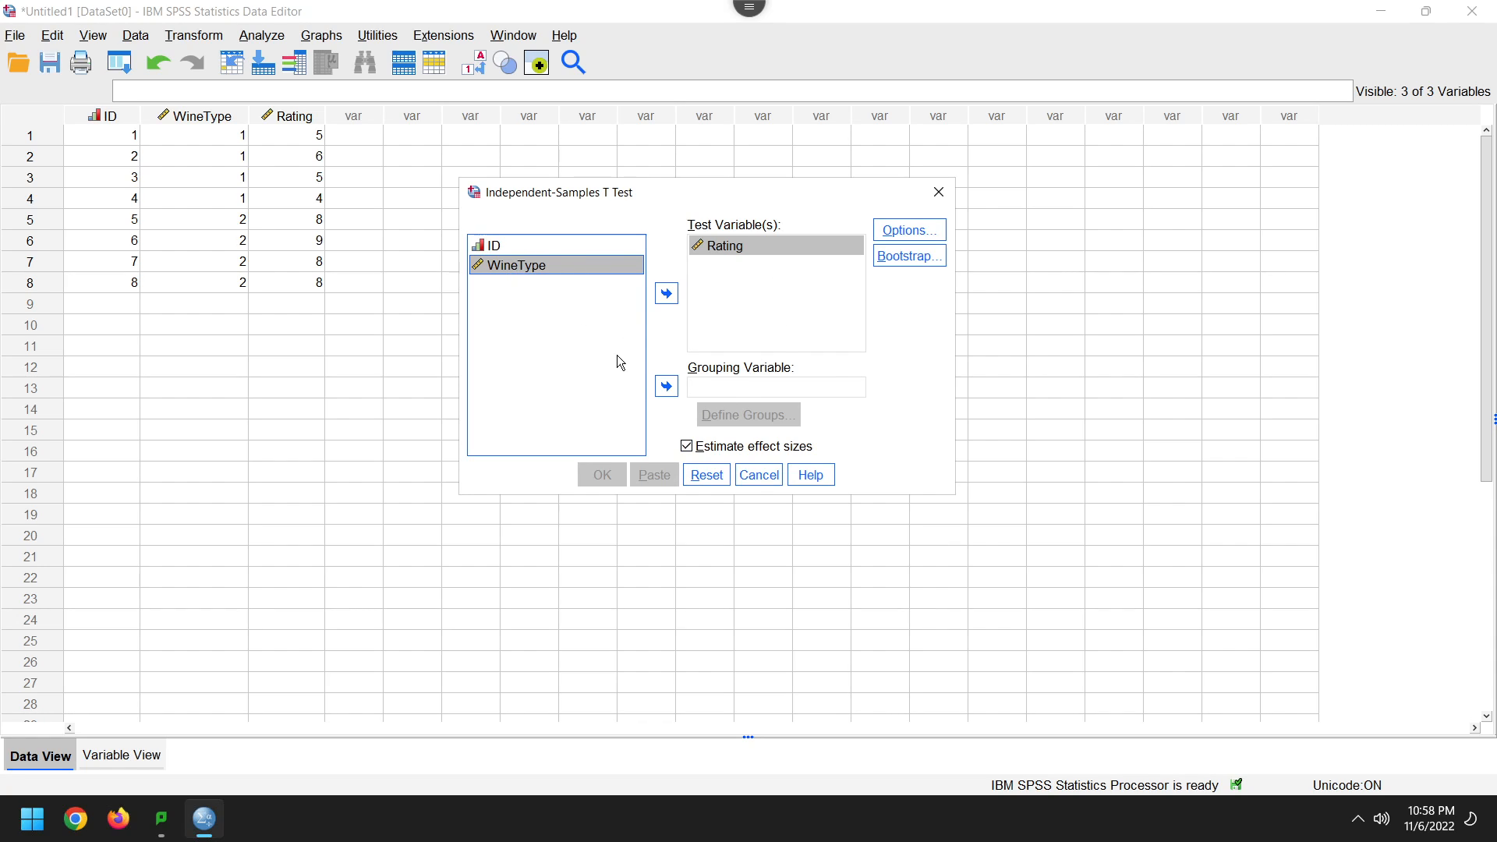
{"action": "left_click", "coordinate": [666, 386]}
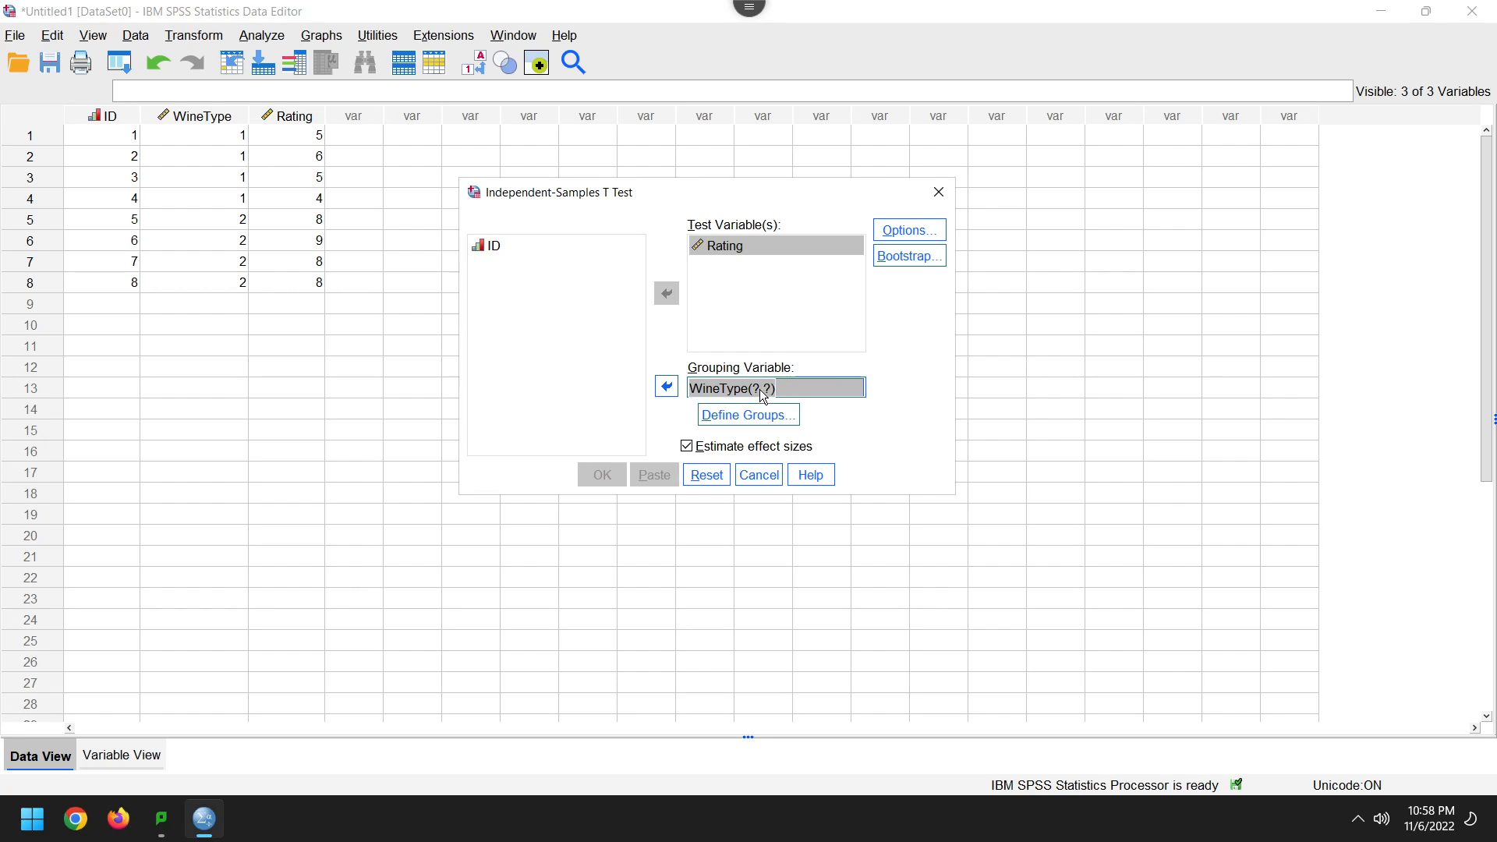
{"action": "left_click", "coordinate": [784, 427]}
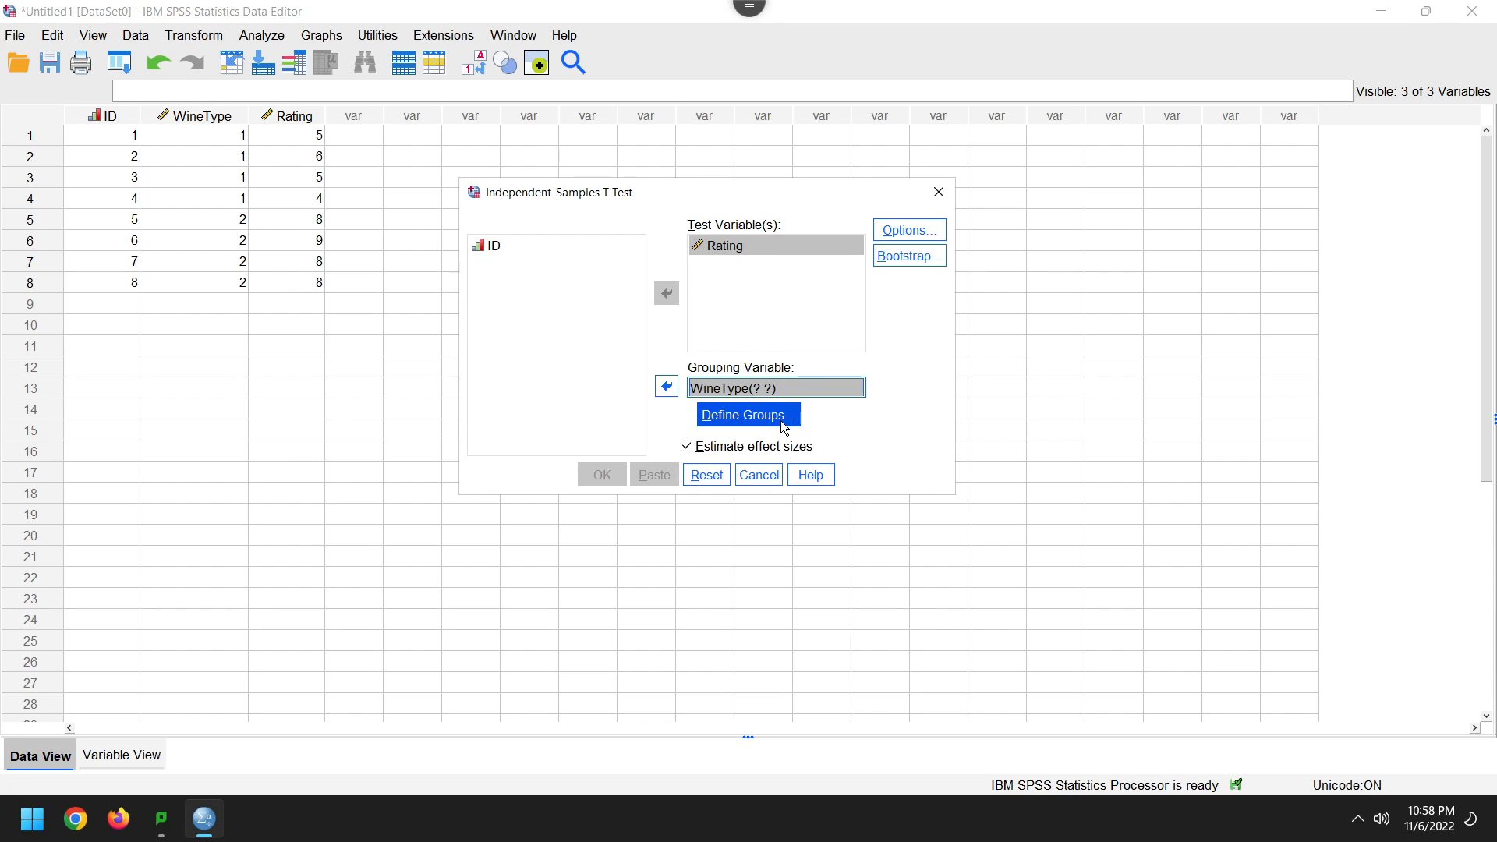
{"action": "left_click", "coordinate": [784, 427]}
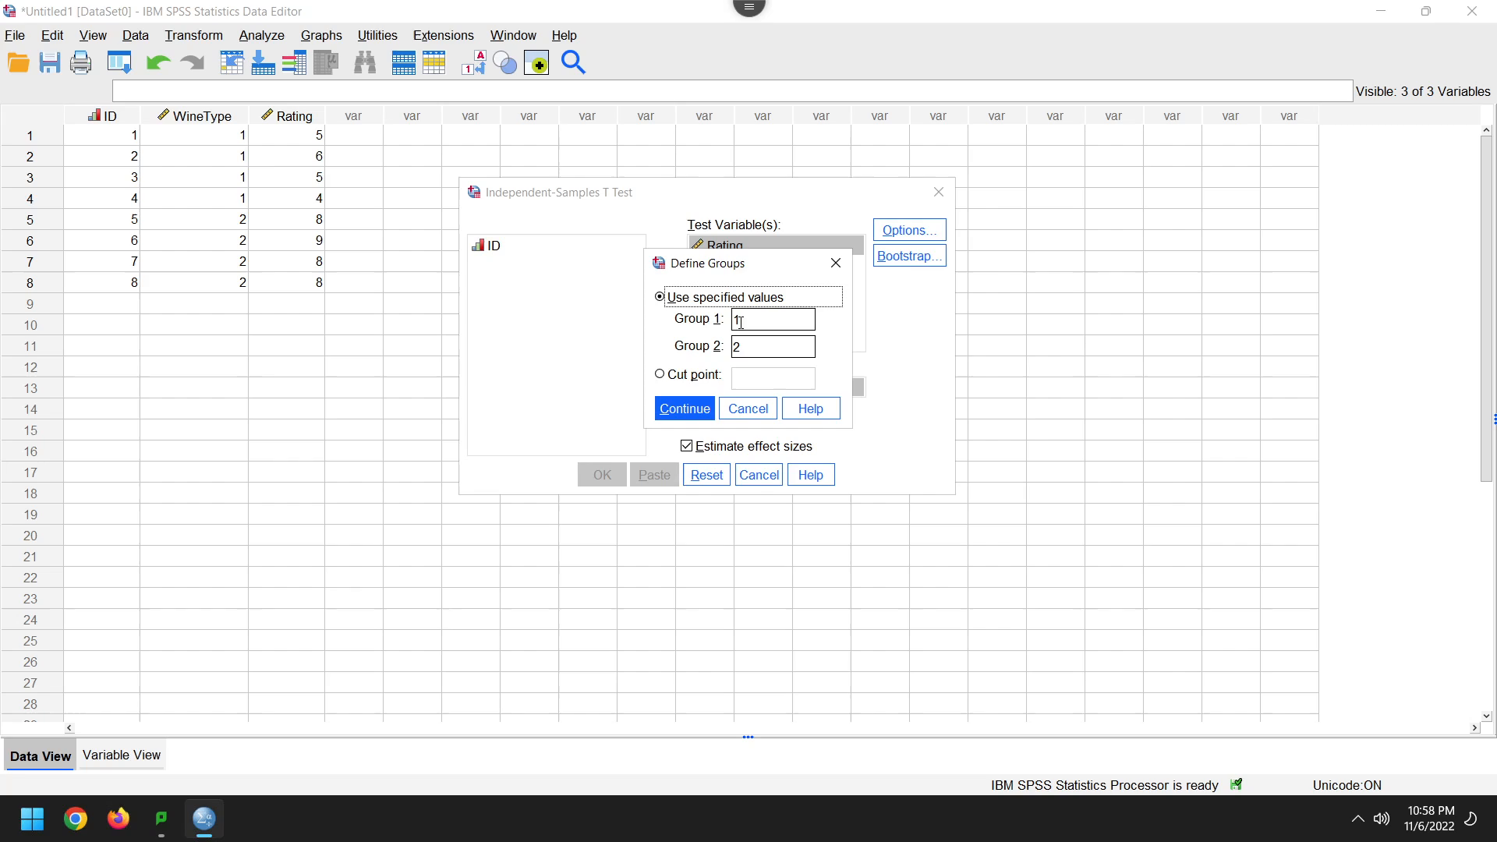
{"action": "left_click", "coordinate": [684, 408]}
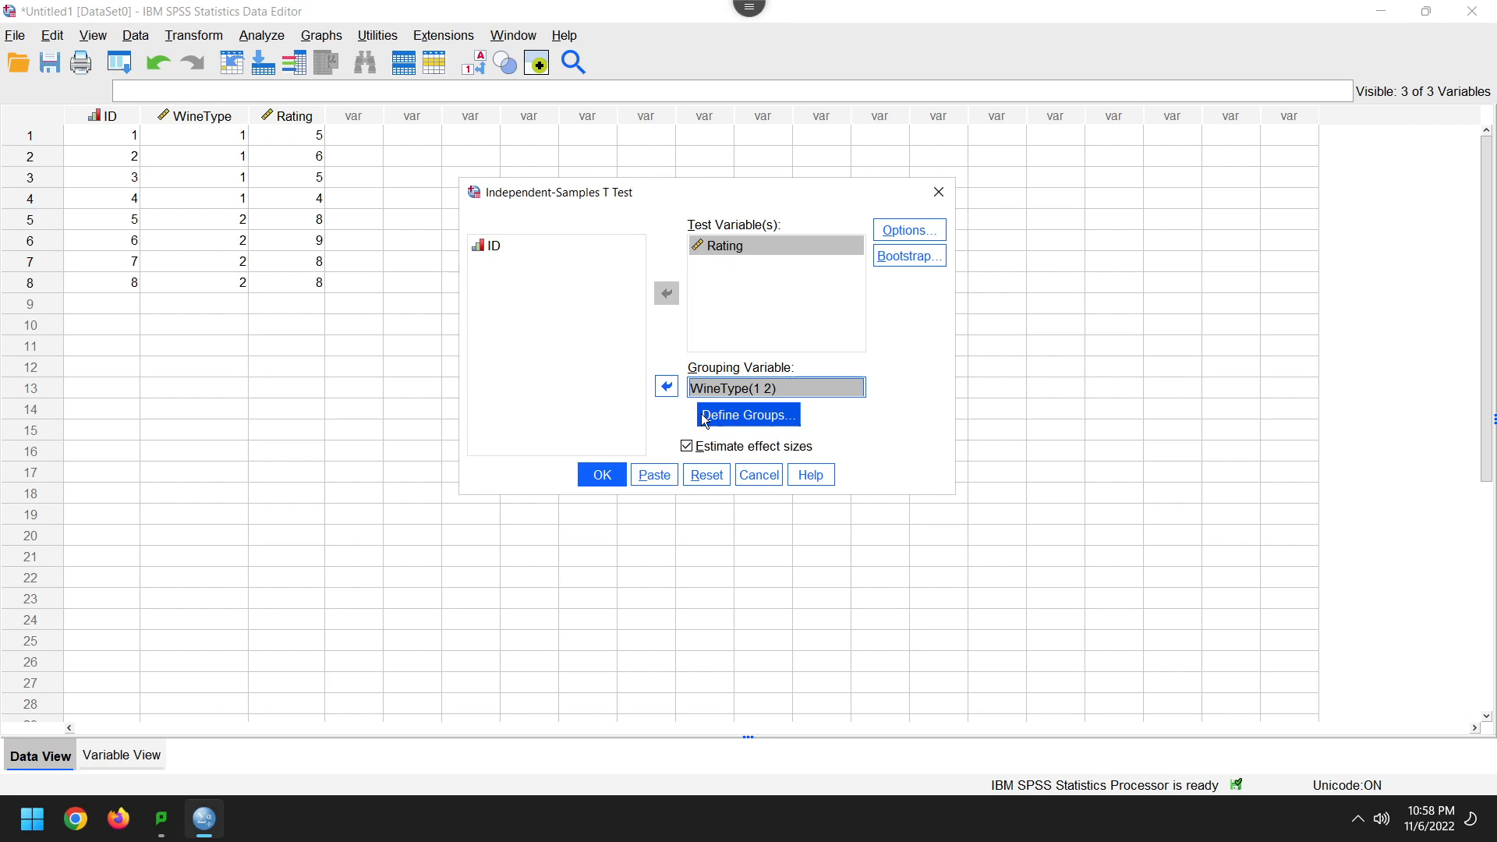
Step: Run the independent-samples t test and maximize its output window
{"action": "left_click", "coordinate": [600, 477]}
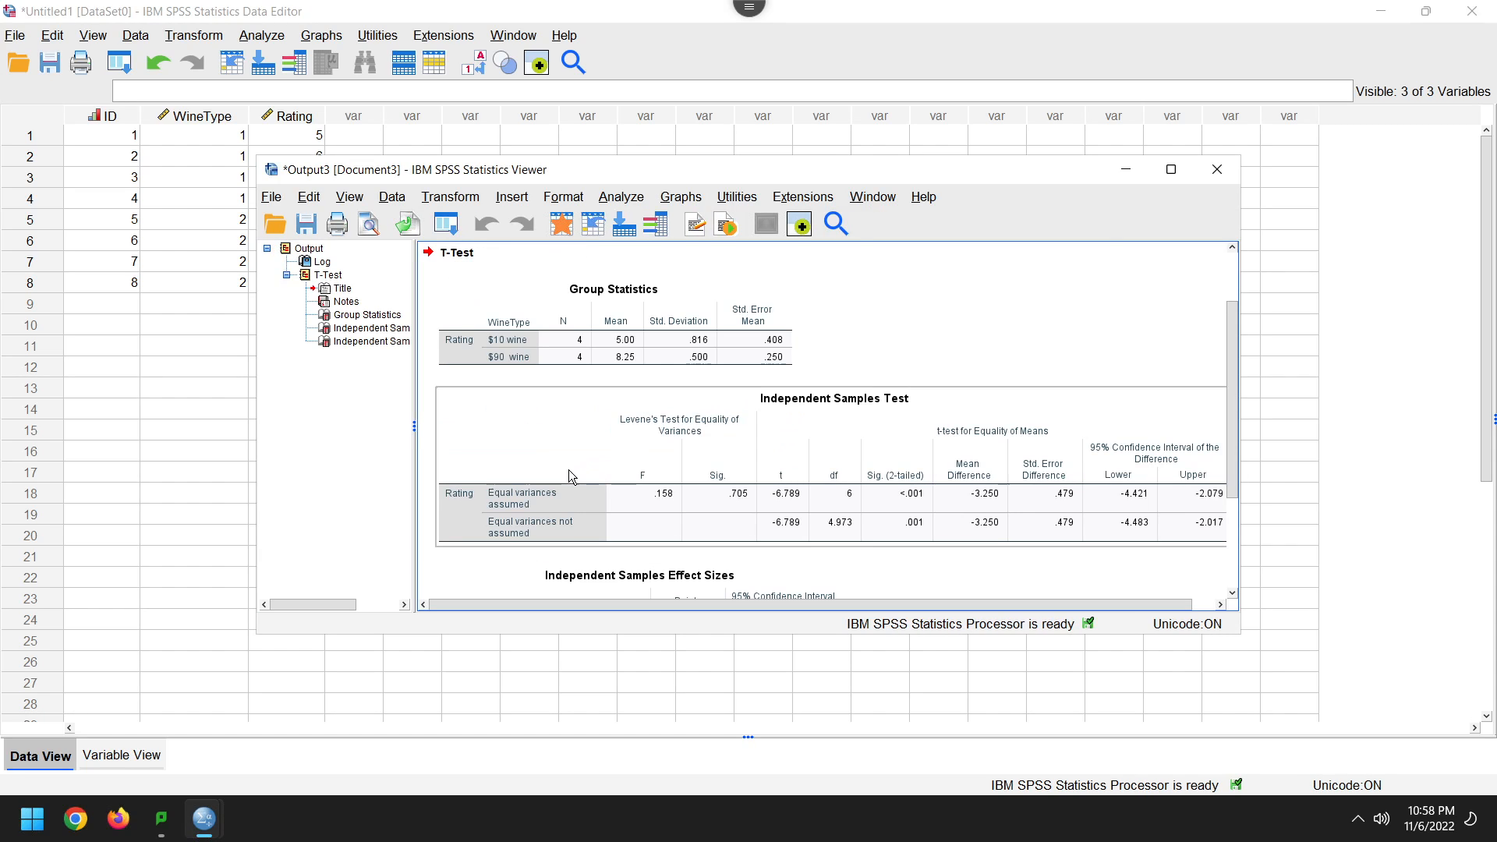
{"action": "left_click", "coordinate": [1172, 170]}
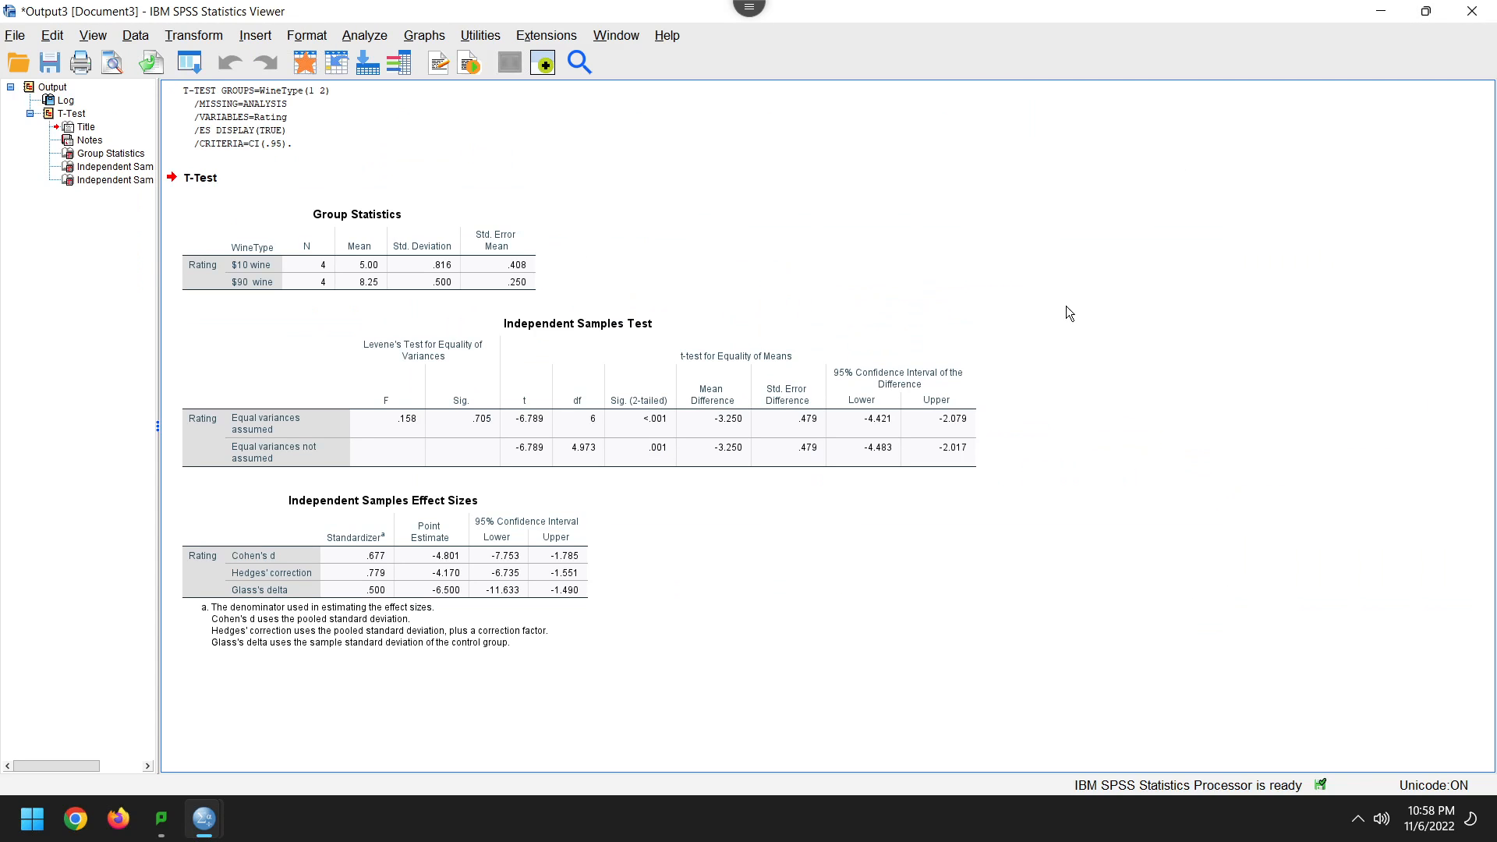